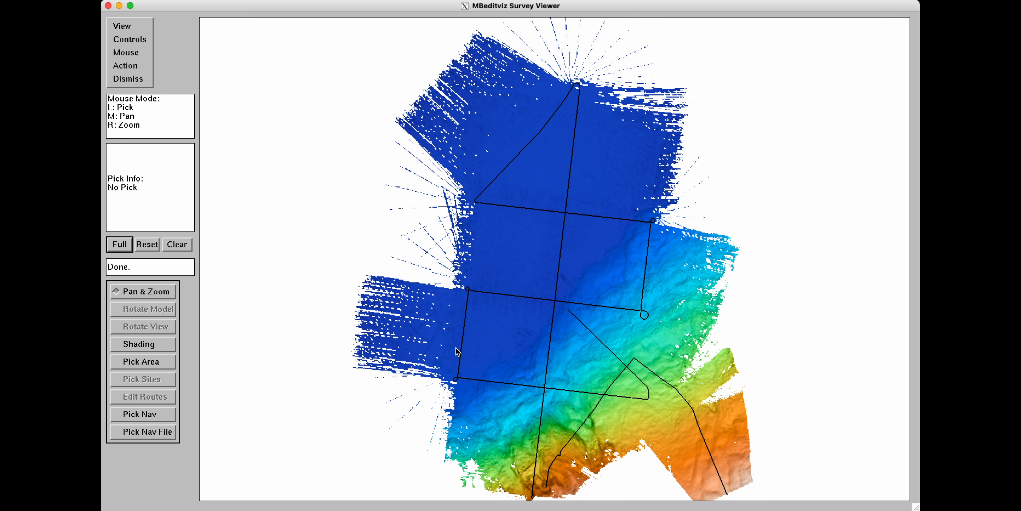
Display the survey map as topography slope and as standard deviation, and return it to topography.
{"action": "left_click", "coordinate": [136, 27]}
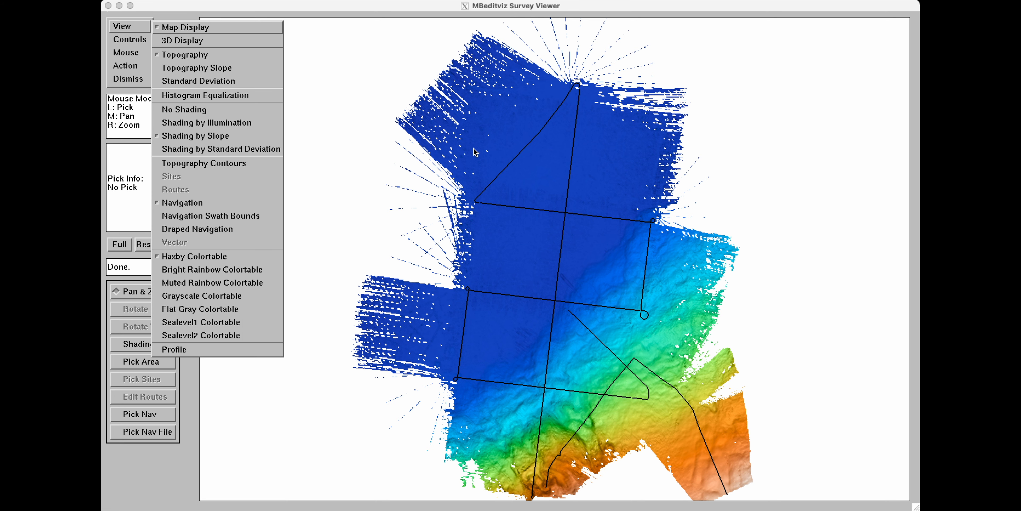
{"action": "left_click", "coordinate": [204, 68]}
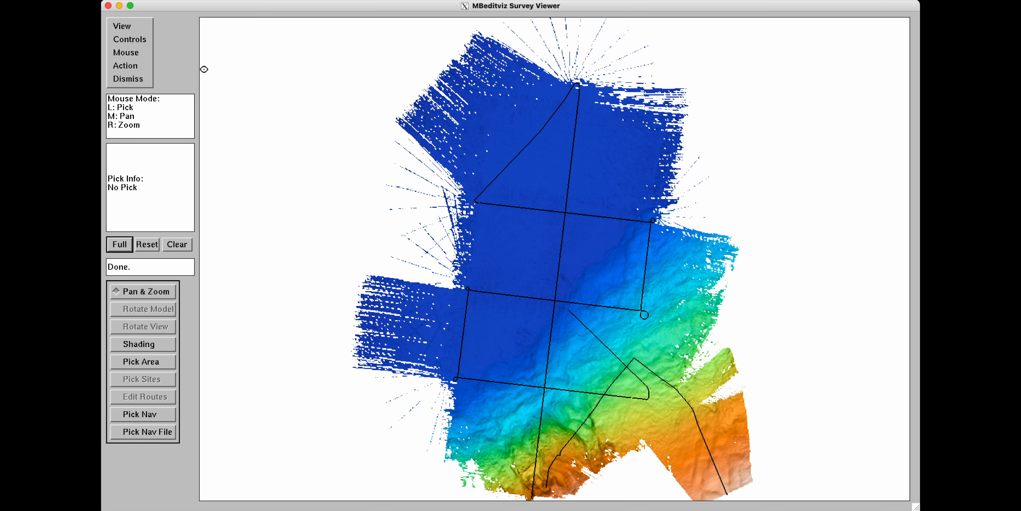
{"action": "left_click", "coordinate": [141, 28]}
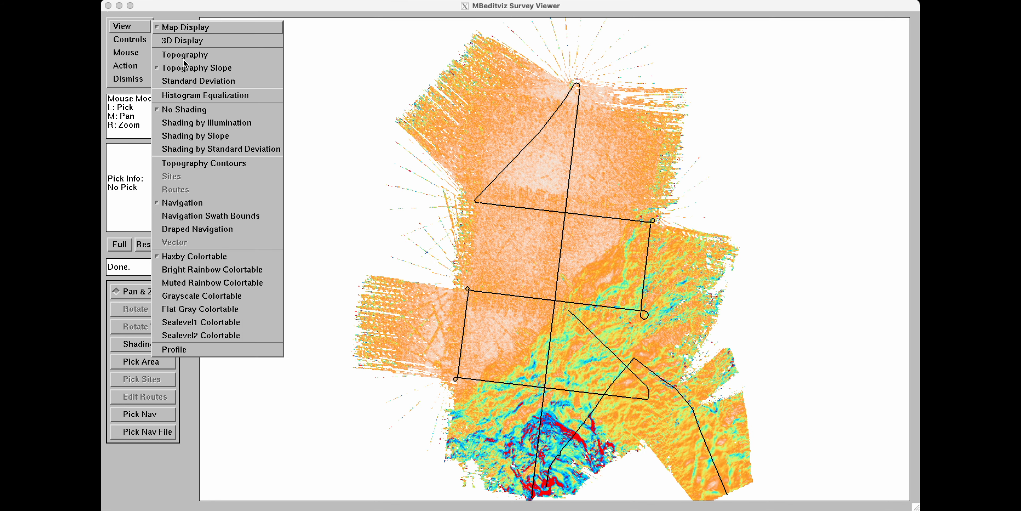
{"action": "left_click", "coordinate": [189, 82]}
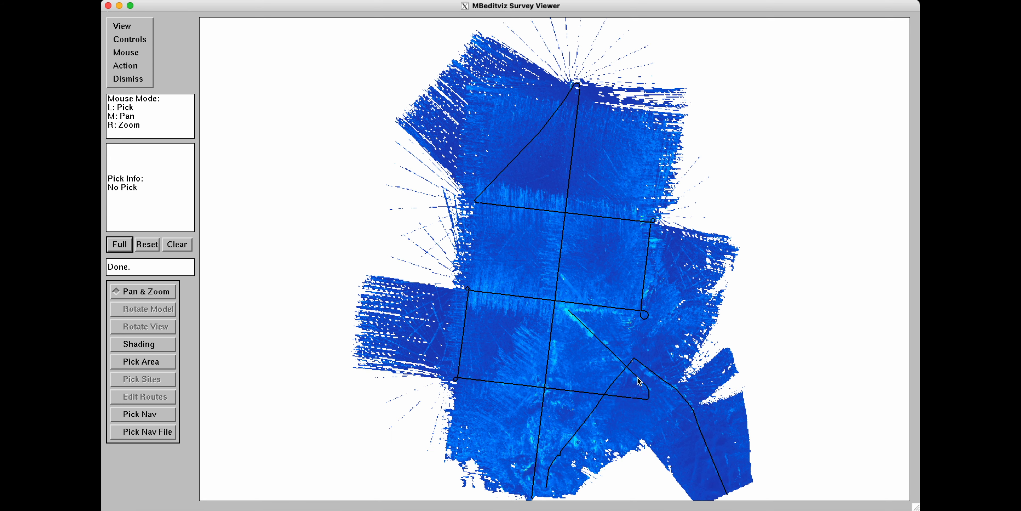
{"action": "left_click", "coordinate": [138, 30]}
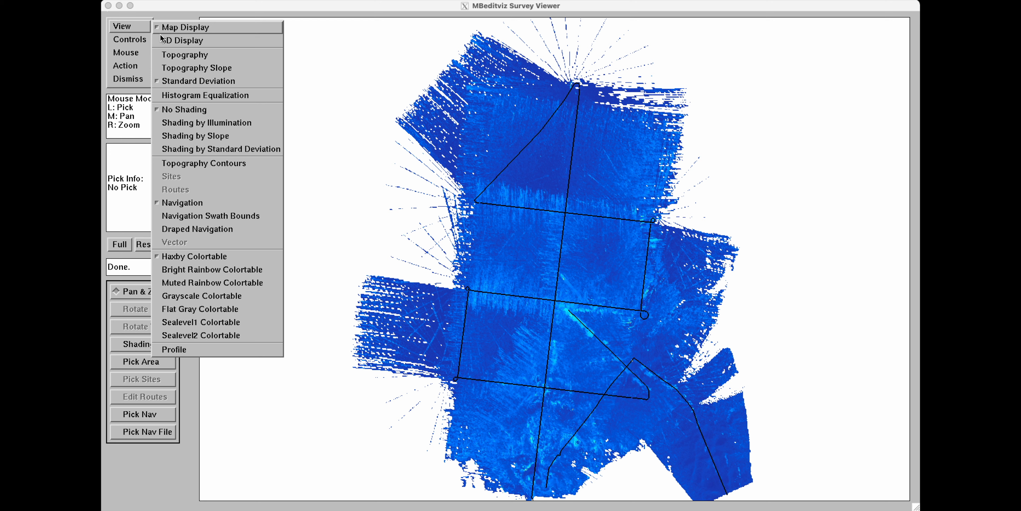
{"action": "left_click", "coordinate": [174, 56]}
Shade the topography map by illumination, and switch it back to shading by slope.
{"action": "left_click", "coordinate": [126, 26]}
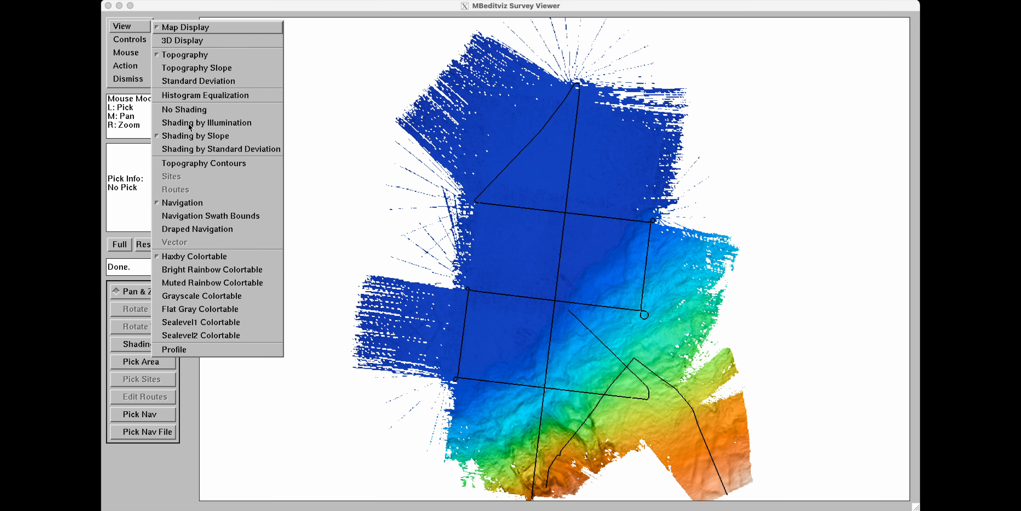
{"action": "left_click", "coordinate": [233, 123]}
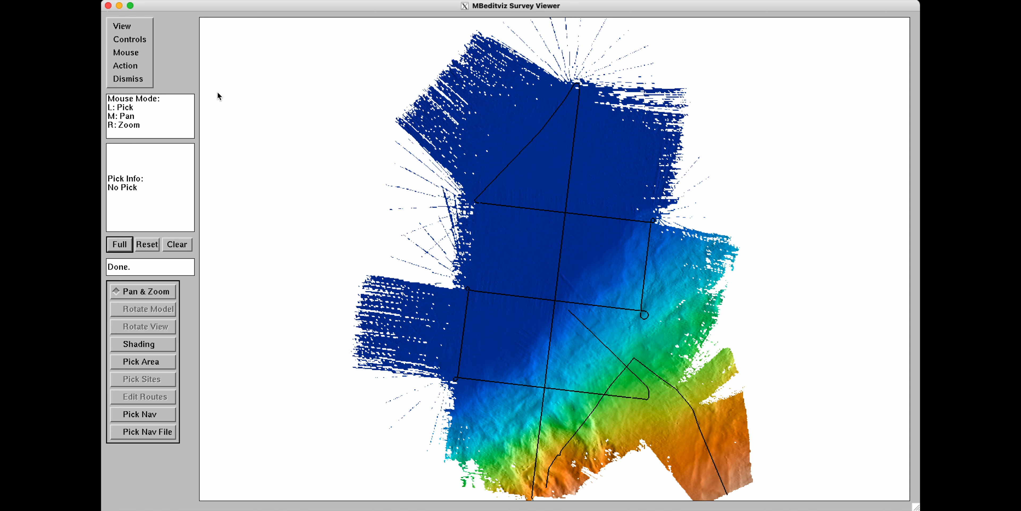
{"action": "left_click", "coordinate": [128, 27]}
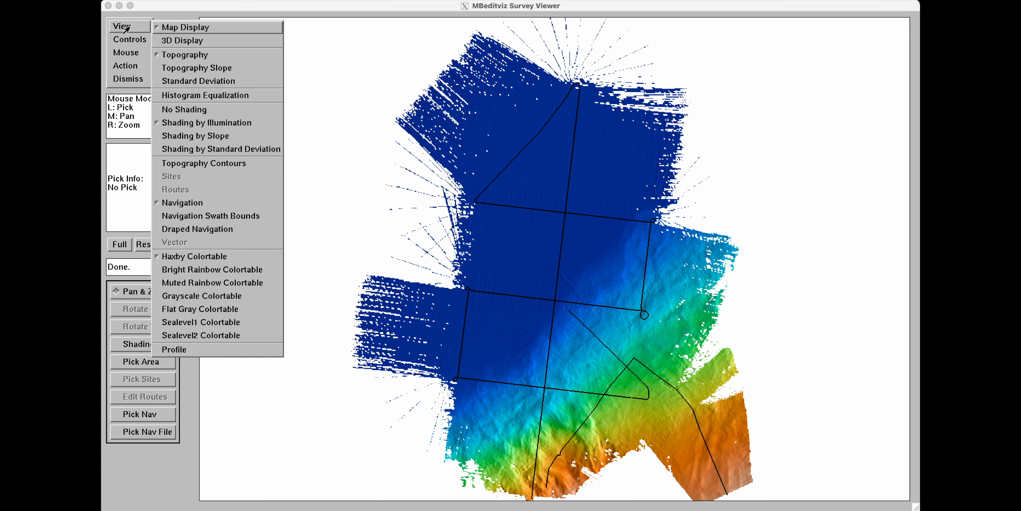
{"action": "left_click", "coordinate": [183, 137]}
Overlay topography contours on the survey map and hide the navigation tracks.
{"action": "left_click", "coordinate": [135, 26]}
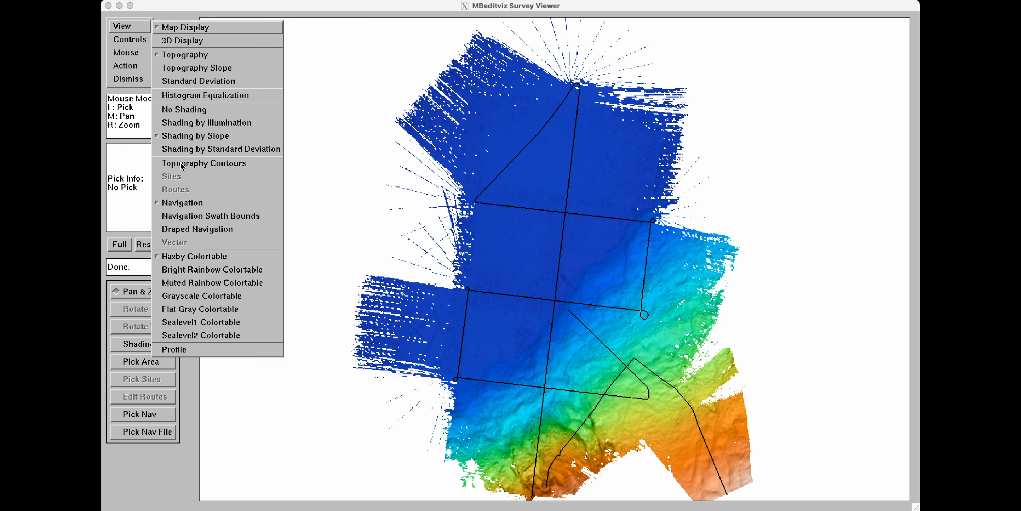
{"action": "left_click", "coordinate": [237, 164]}
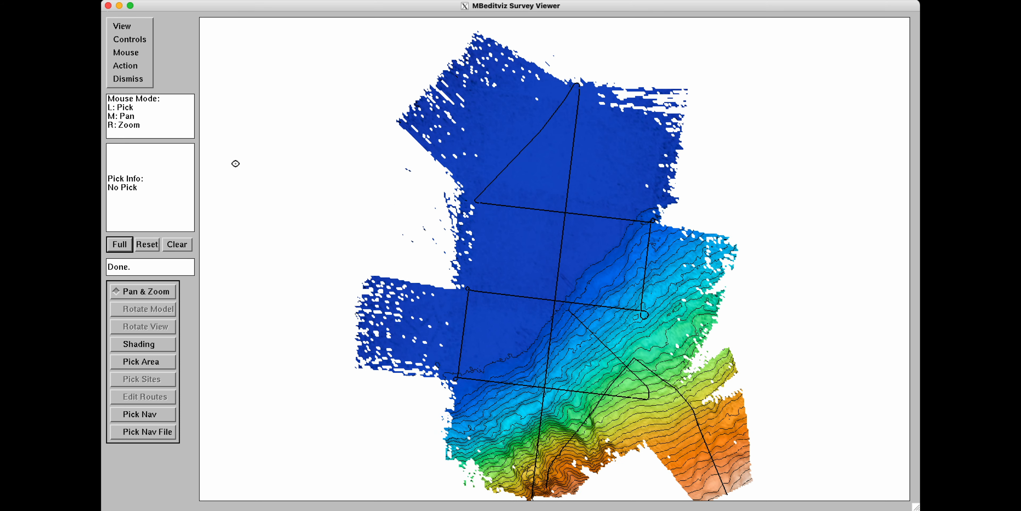
{"action": "left_click", "coordinate": [138, 26]}
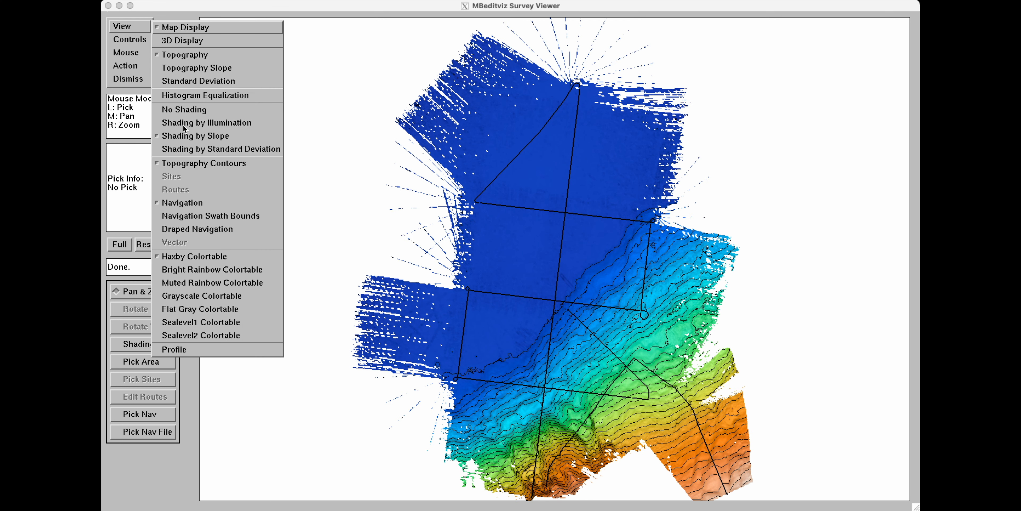
{"action": "left_click", "coordinate": [186, 203]}
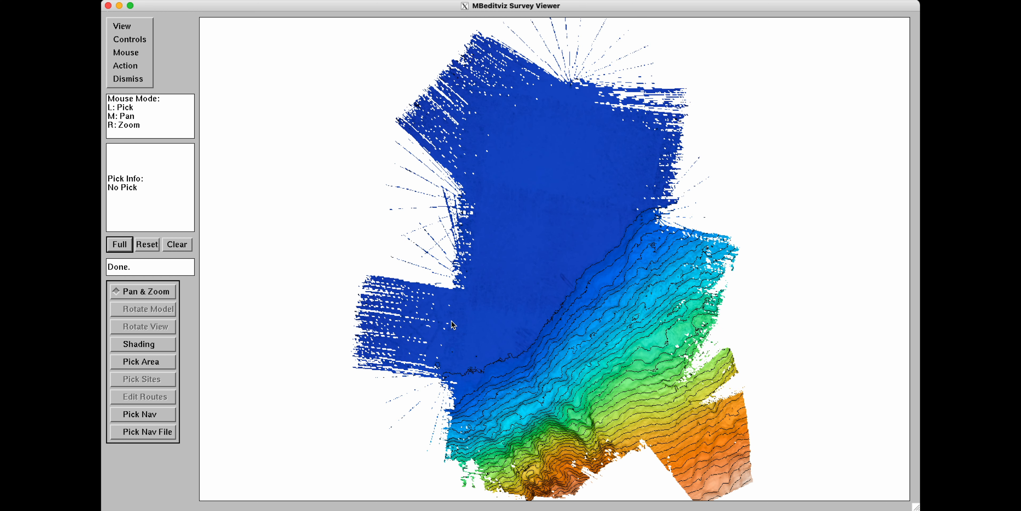
Try the Bright Rainbow, Grayscale and Sealevel1 colortables on the contoured map.
{"action": "left_click", "coordinate": [152, 23]}
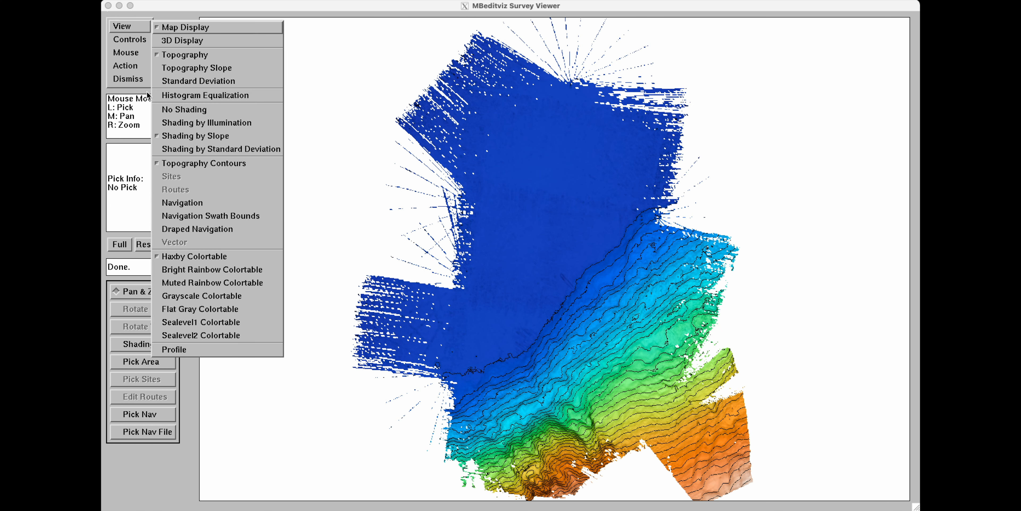
{"action": "left_click", "coordinate": [205, 271]}
{"action": "left_click", "coordinate": [127, 27]}
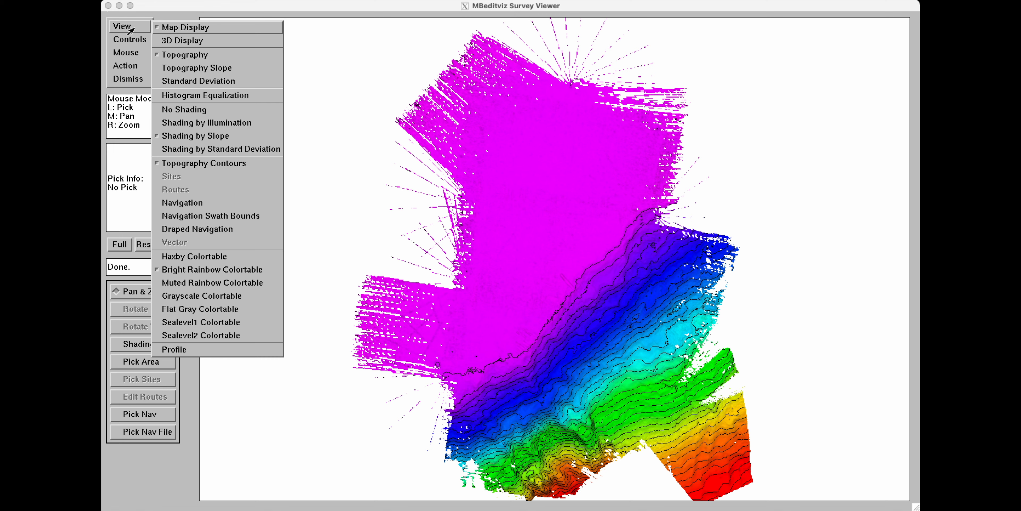
{"action": "left_click", "coordinate": [189, 296]}
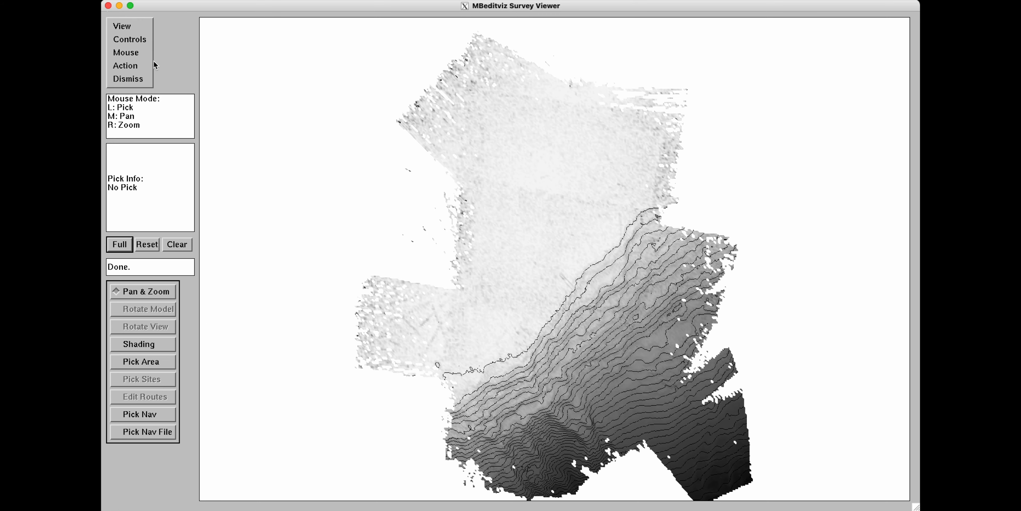
{"action": "left_click", "coordinate": [143, 31]}
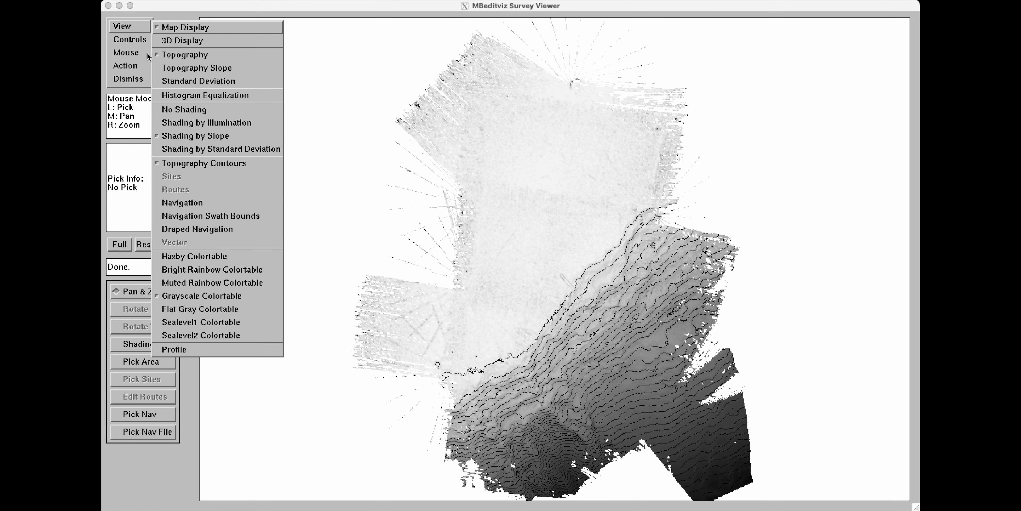
{"action": "left_click", "coordinate": [185, 325]}
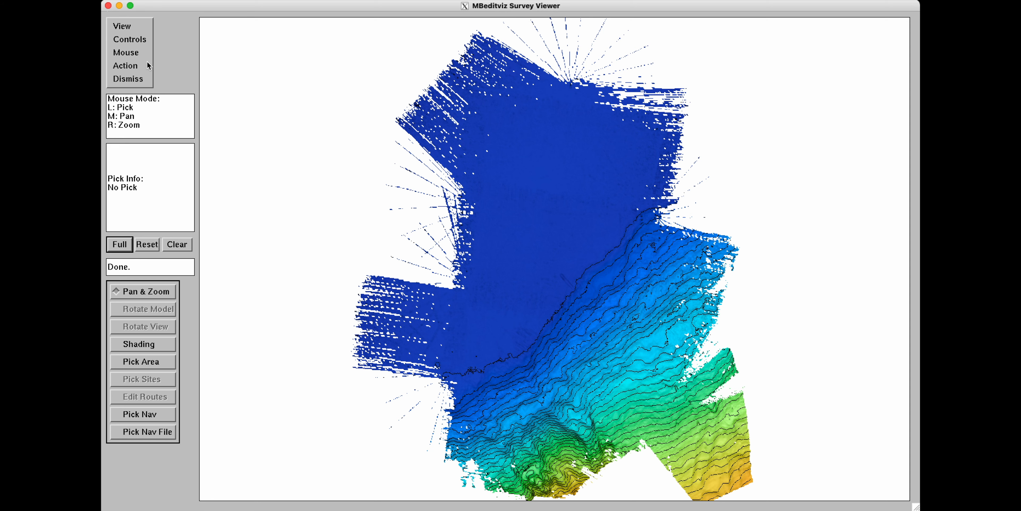
Restore the original map display with navigation tracks on, the Haxby colortable and topography contours off.
{"action": "left_click", "coordinate": [128, 27]}
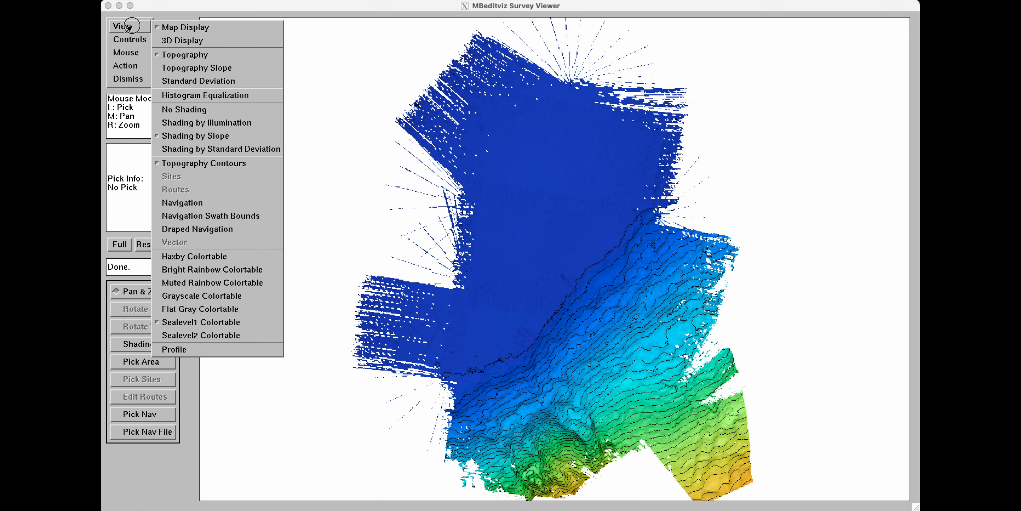
{"action": "left_click", "coordinate": [182, 203]}
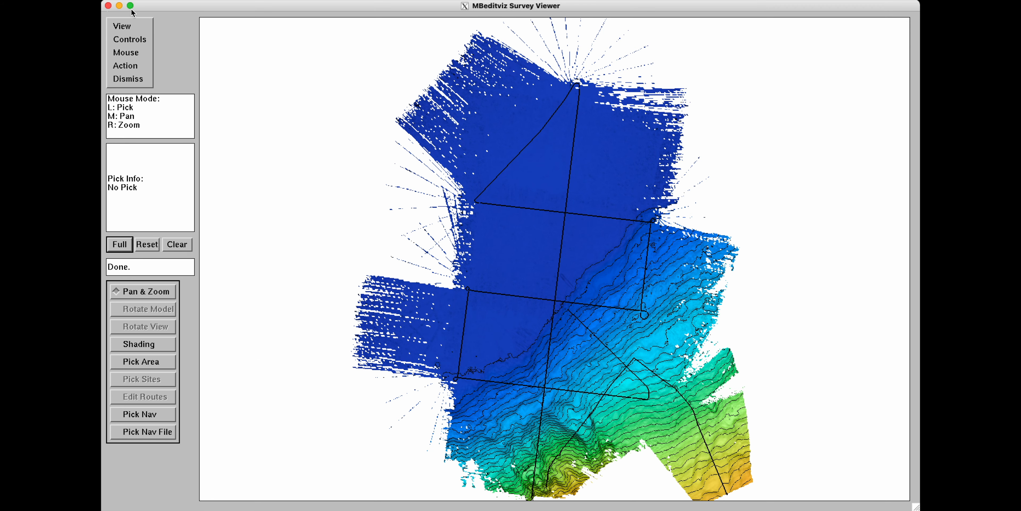
{"action": "left_click", "coordinate": [132, 28]}
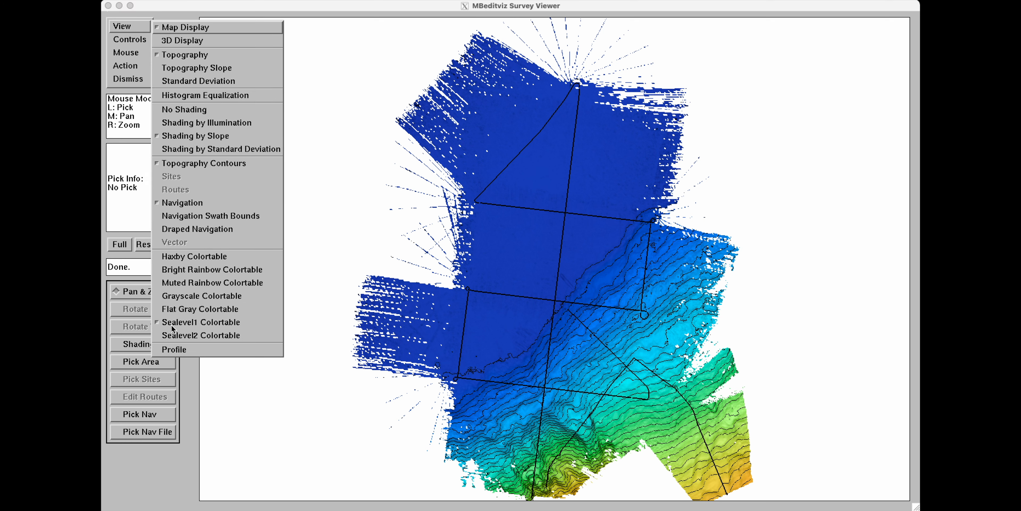
{"action": "left_click", "coordinate": [211, 259]}
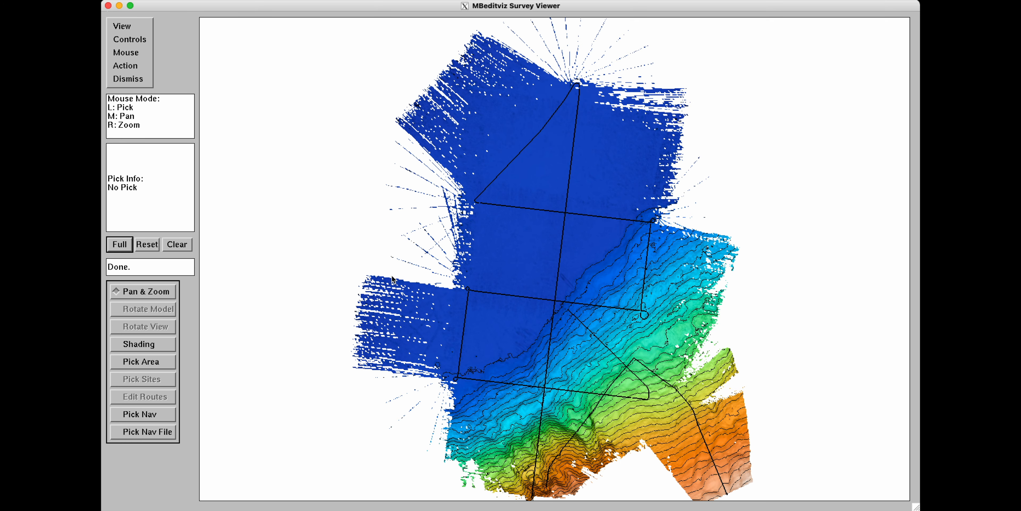
{"action": "left_click", "coordinate": [139, 25]}
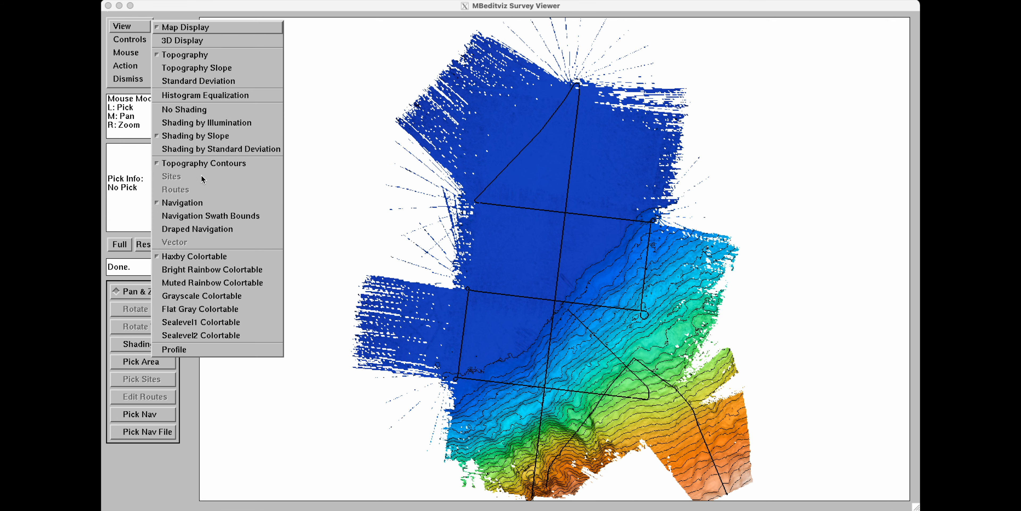
{"action": "left_click", "coordinate": [208, 163]}
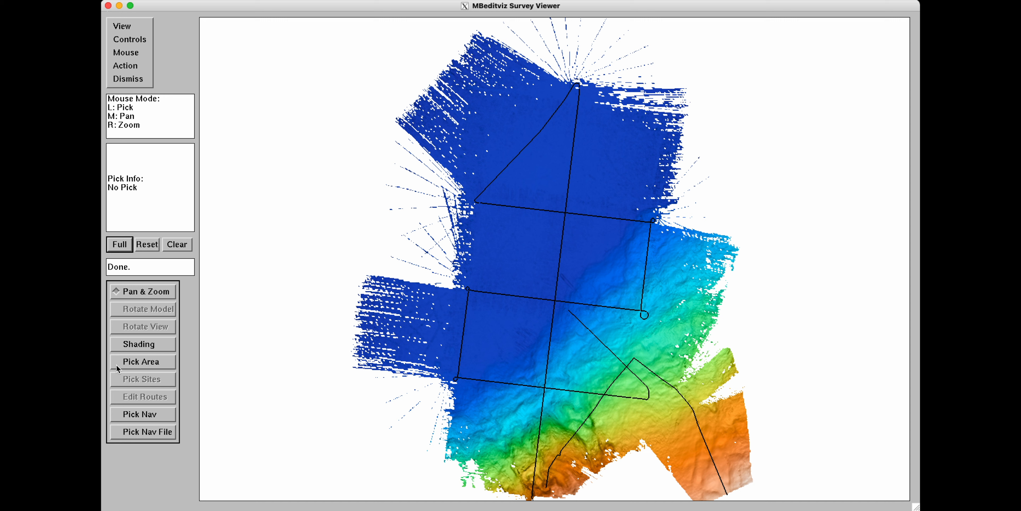
Pick a rectangular region about 3991 m wide and 3235 m high over the crossing tracks on the green southeastern slope, and return to the map.
{"action": "left_click", "coordinate": [159, 362]}
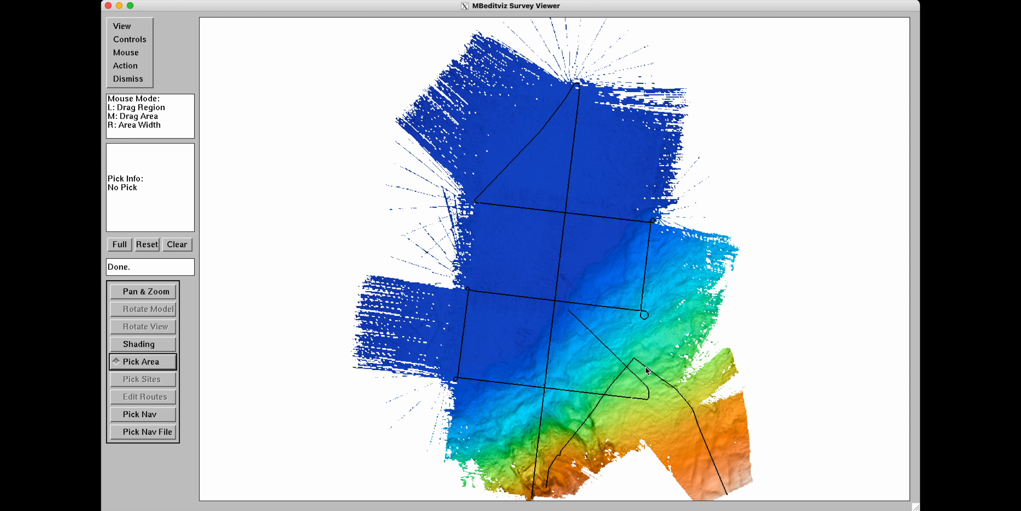
{"action": "left_click_drag", "start_coordinate": [644, 364], "coordinate": [685, 396]}
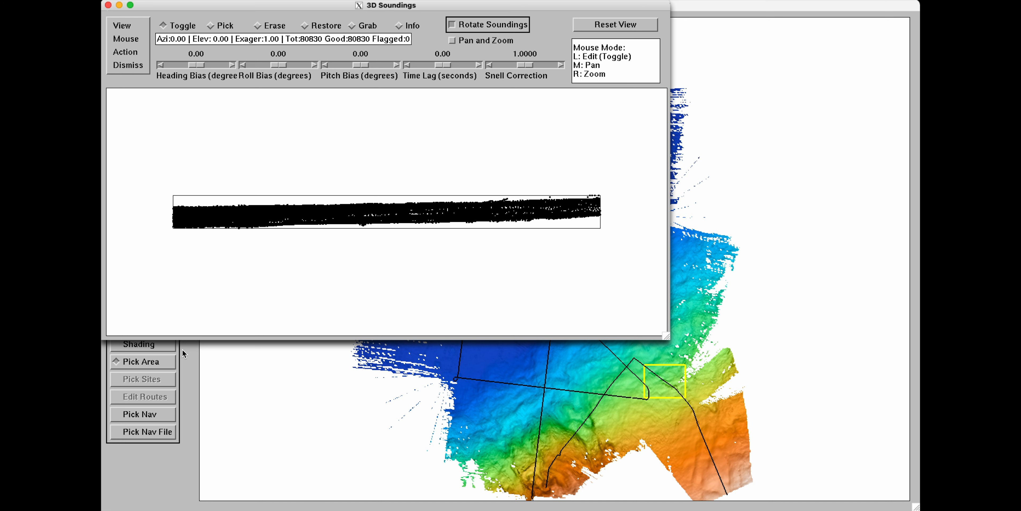
{"action": "left_click", "coordinate": [189, 353]}
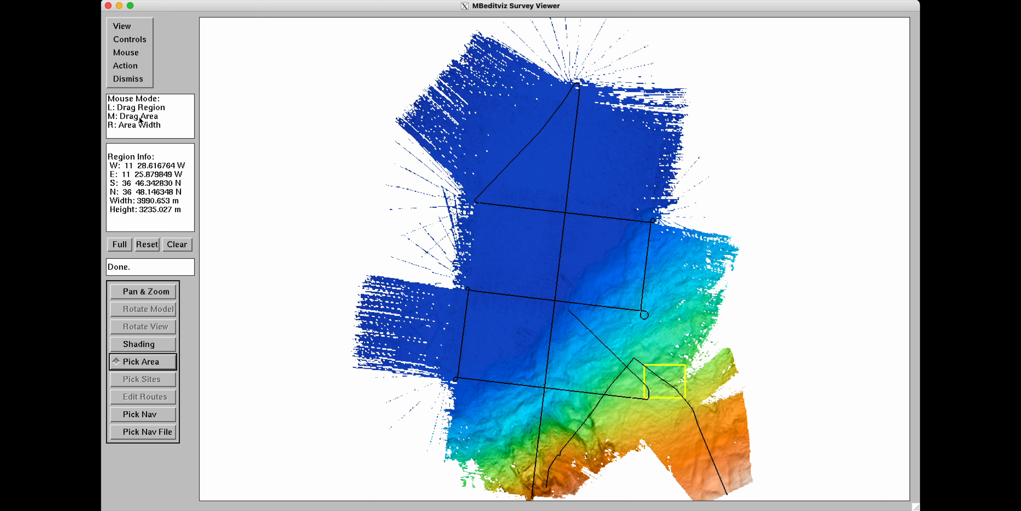
Pick an area about 4333 m long and 1118 m wide diagonally across the region at bearing 128.8°, and bring up its 3D soundings.
{"action": "mouse_move", "coordinate": [663, 385]}
{"action": "middle_mouse_down"}
{"action": "mouse_move", "coordinate": [643, 369]}
{"action": "mouse_move", "coordinate": [682, 396]}
{"action": "middle_mouse_up"}
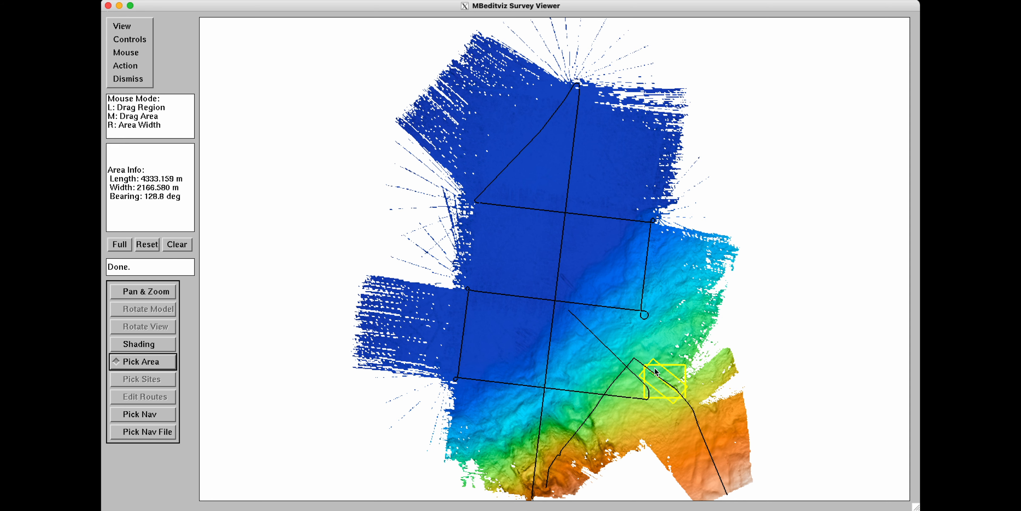
{"action": "mouse_move", "coordinate": [668, 372]}
{"action": "right_mouse_down"}
{"action": "mouse_move", "coordinate": [662, 435]}
{"action": "mouse_move", "coordinate": [666, 341]}
{"action": "mouse_move", "coordinate": [652, 375]}
{"action": "right_mouse_up"}
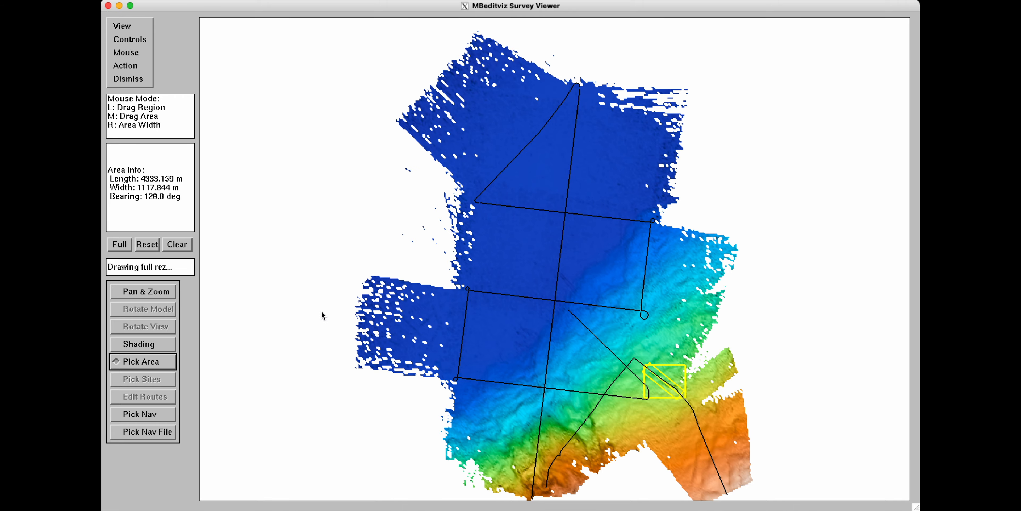
{"action": "key", "text": "ctrl+Up"}
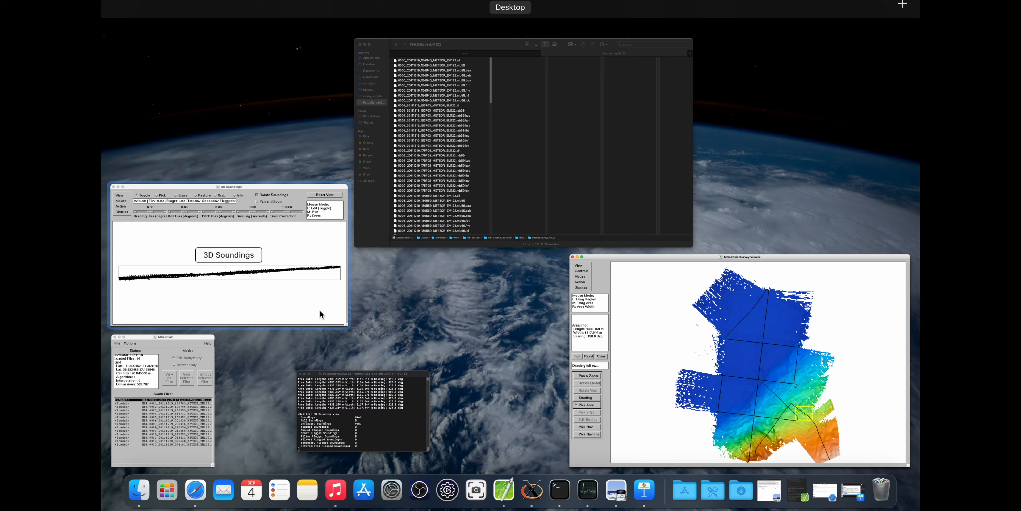
{"action": "left_click", "coordinate": [271, 278]}
Maximize the 3D Soundings window and rotate the soundings to about azimuth 184° and elevation -15°, with vertical exaggeration about 4.58.
{"action": "left_click_drag", "start_coordinate": [297, 285], "coordinate": [547, 258], "text": "shift"}
{"action": "right_click_drag", "start_coordinate": [389, 271], "coordinate": [351, 177]}
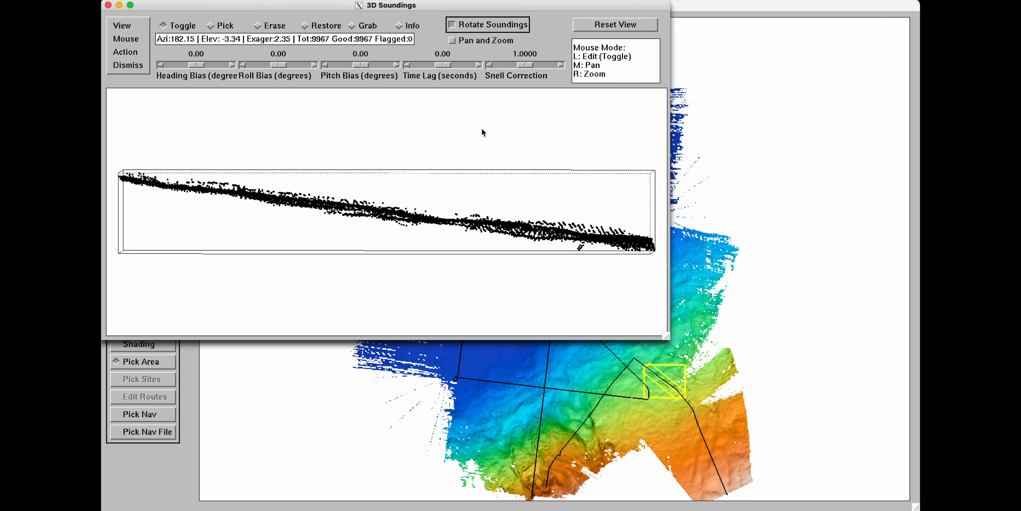
{"action": "left_click", "coordinate": [130, 5]}
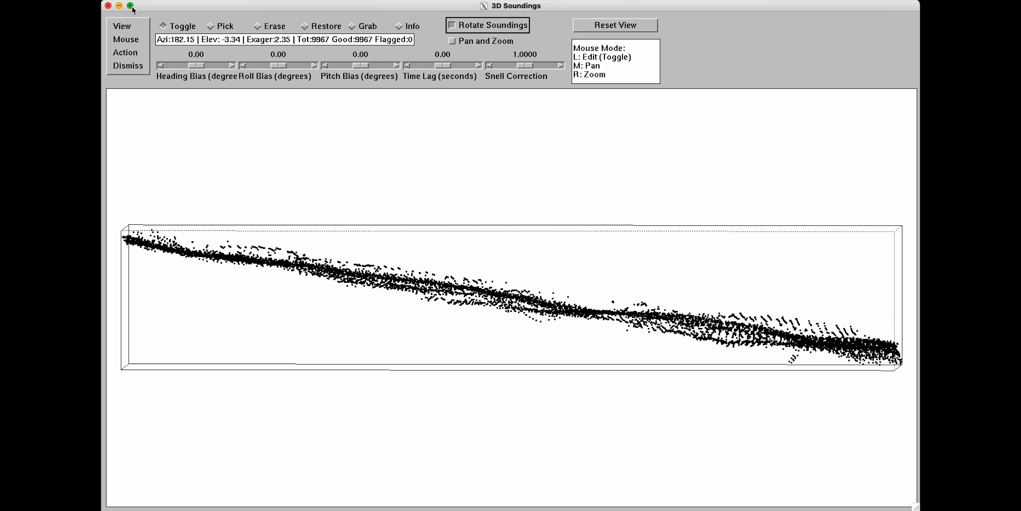
{"action": "left_click", "coordinate": [333, 337]}
{"action": "mouse_move", "coordinate": [332, 337]}
{"action": "right_mouse_down"}
{"action": "mouse_move", "coordinate": [334, 292]}
{"action": "mouse_move", "coordinate": [329, 319]}
{"action": "right_mouse_up"}
{"action": "mouse_move", "coordinate": [330, 320]}
{"action": "middle_mouse_down"}
{"action": "mouse_move", "coordinate": [347, 376]}
{"action": "mouse_move", "coordinate": [598, 346]}
{"action": "mouse_move", "coordinate": [340, 294]}
{"action": "mouse_move", "coordinate": [280, 313]}
{"action": "mouse_move", "coordinate": [285, 297]}
{"action": "mouse_move", "coordinate": [337, 324]}
{"action": "mouse_move", "coordinate": [340, 313]}
{"action": "middle_mouse_up"}
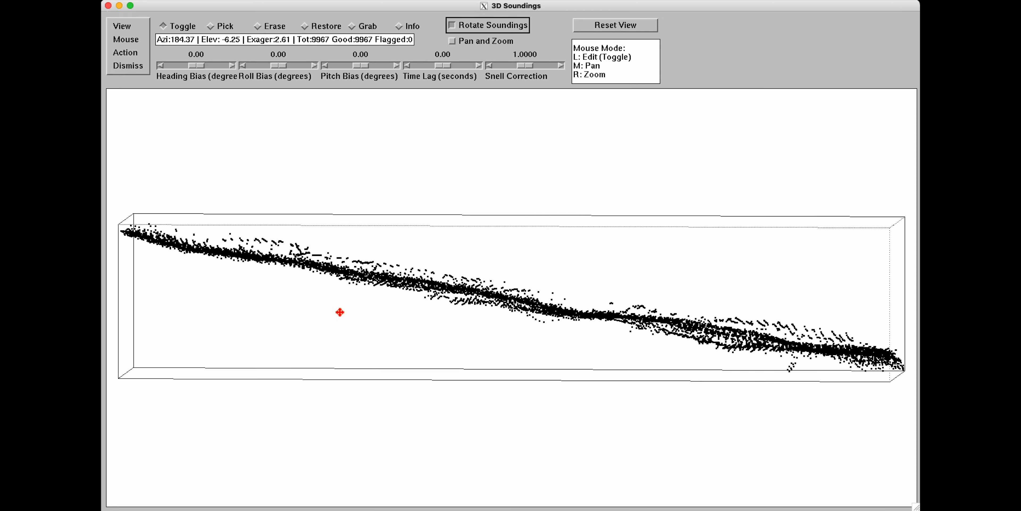
{"action": "right_click_drag", "start_coordinate": [340, 313], "coordinate": [388, 368]}
{"action": "middle_click_drag", "start_coordinate": [379, 308], "coordinate": [390, 279]}
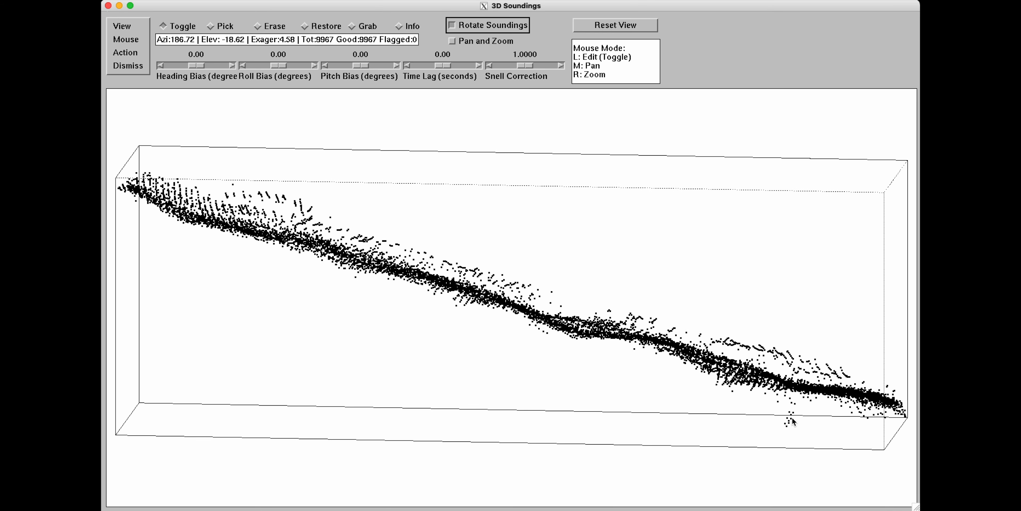
{"action": "mouse_move", "coordinate": [676, 410]}
{"action": "middle_mouse_down"}
{"action": "mouse_move", "coordinate": [642, 447]}
{"action": "mouse_move", "coordinate": [602, 433]}
{"action": "mouse_move", "coordinate": [604, 410]}
{"action": "mouse_move", "coordinate": [660, 418]}
{"action": "middle_mouse_up"}
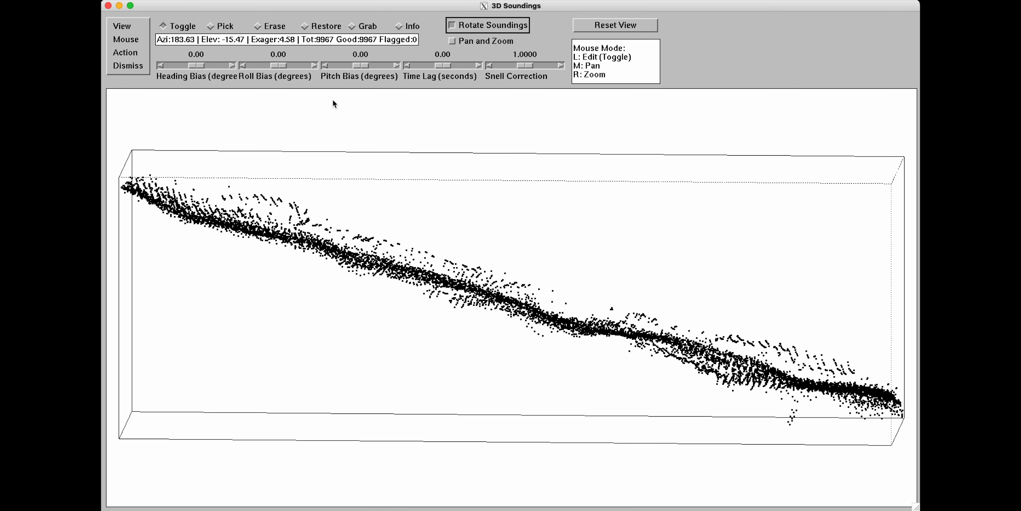
Erase the stray cluster below the seafloor at the deep end and the band of soundings above the seafloor up to mid-slope.
{"action": "left_click", "coordinate": [260, 28]}
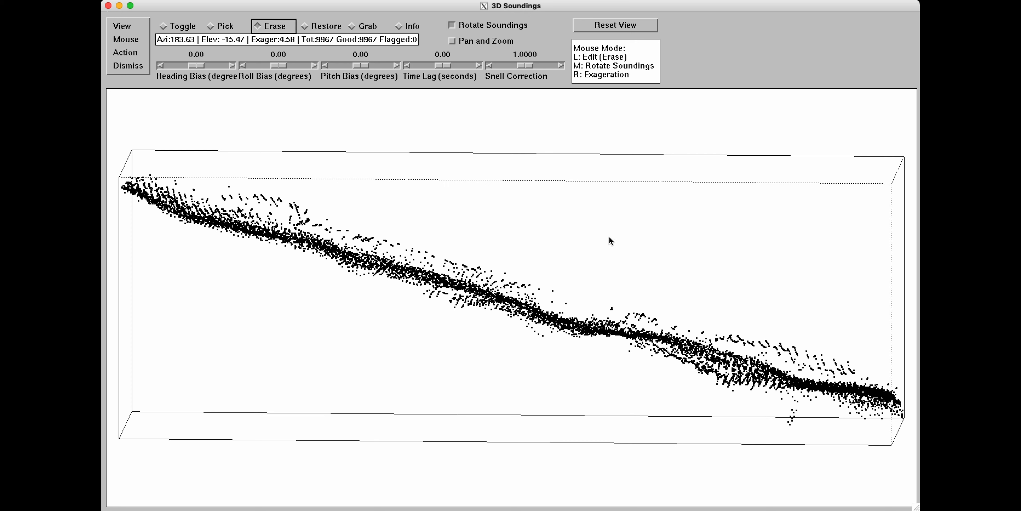
{"action": "left_click_drag", "start_coordinate": [796, 418], "coordinate": [784, 417]}
{"action": "mouse_move", "coordinate": [784, 417]}
{"action": "middle_mouse_down"}
{"action": "mouse_move", "coordinate": [747, 434]}
{"action": "mouse_move", "coordinate": [787, 422]}
{"action": "mouse_move", "coordinate": [782, 438]}
{"action": "mouse_move", "coordinate": [666, 413]}
{"action": "mouse_move", "coordinate": [723, 383]}
{"action": "mouse_move", "coordinate": [759, 388]}
{"action": "mouse_move", "coordinate": [763, 408]}
{"action": "mouse_move", "coordinate": [751, 398]}
{"action": "mouse_move", "coordinate": [768, 392]}
{"action": "mouse_move", "coordinate": [755, 404]}
{"action": "mouse_move", "coordinate": [740, 392]}
{"action": "mouse_move", "coordinate": [752, 387]}
{"action": "mouse_move", "coordinate": [738, 392]}
{"action": "middle_mouse_up"}
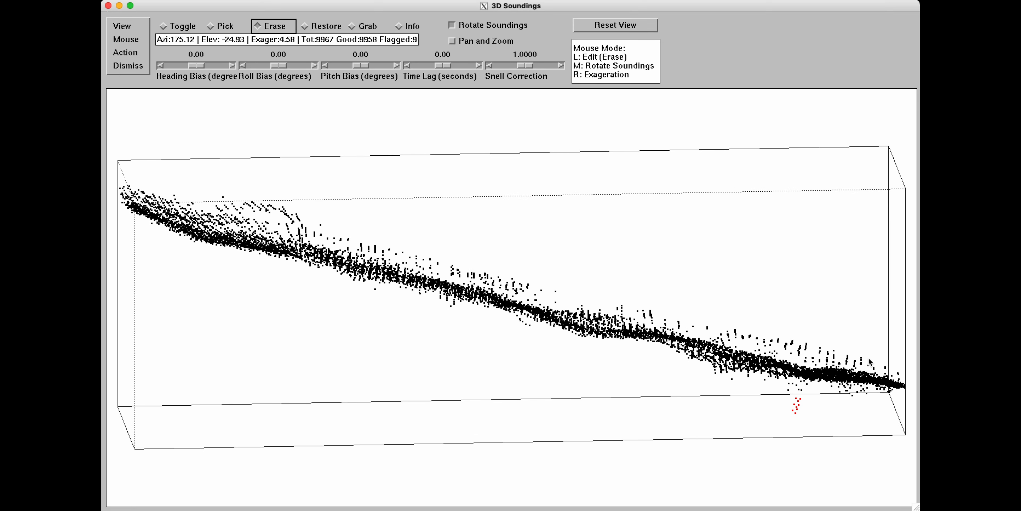
{"action": "left_click_drag", "start_coordinate": [869, 362], "coordinate": [740, 337]}
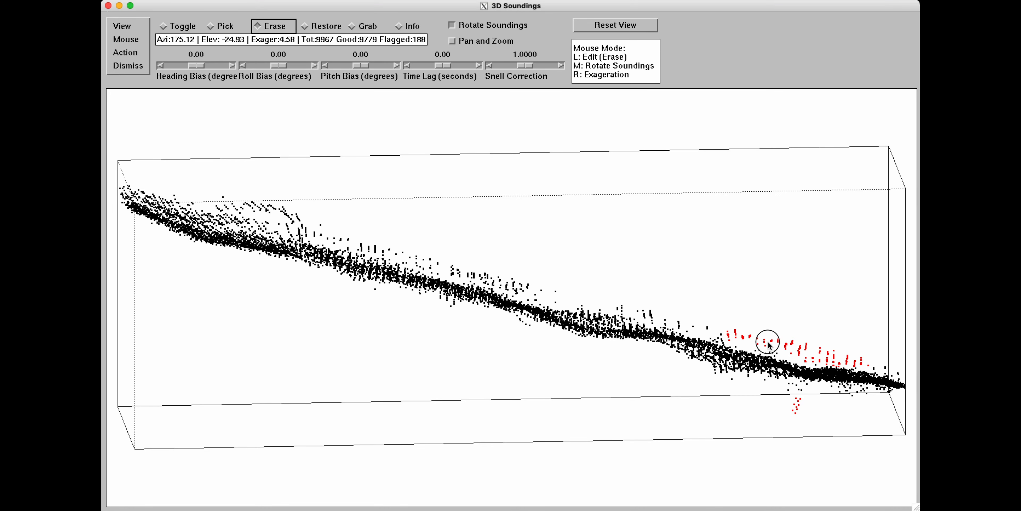
{"action": "middle_click_drag", "start_coordinate": [611, 344], "coordinate": [658, 364]}
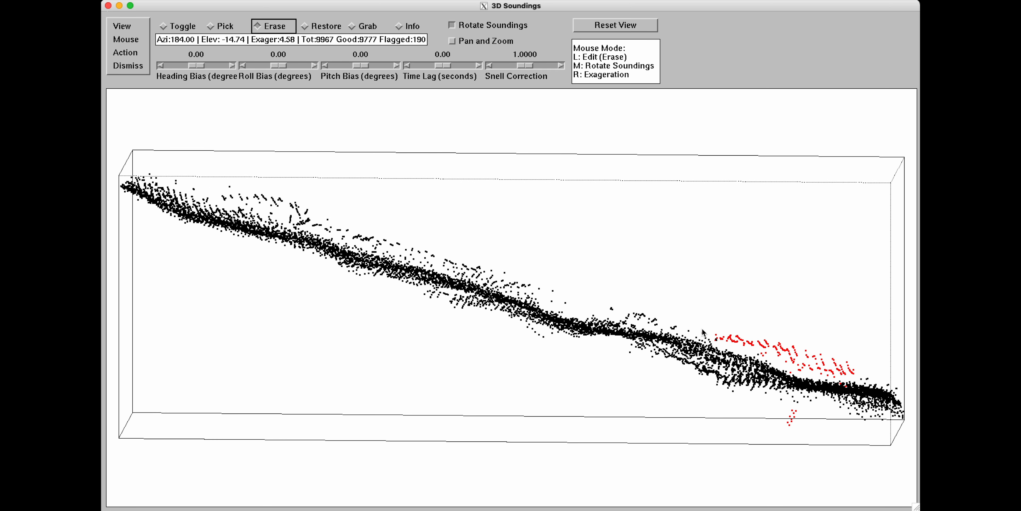
{"action": "left_click_drag", "start_coordinate": [719, 339], "coordinate": [637, 317]}
Hide the flagged soundings in the 3D view, leaving the bounding box shown.
{"action": "middle_click_drag", "start_coordinate": [615, 338], "coordinate": [473, 341]}
{"action": "left_click", "coordinate": [136, 26]}
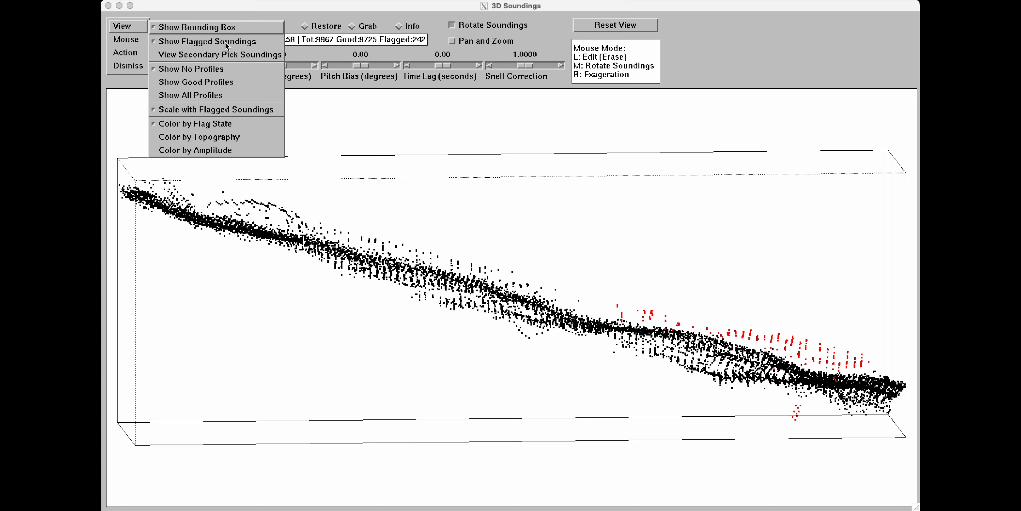
{"action": "left_click", "coordinate": [238, 42]}
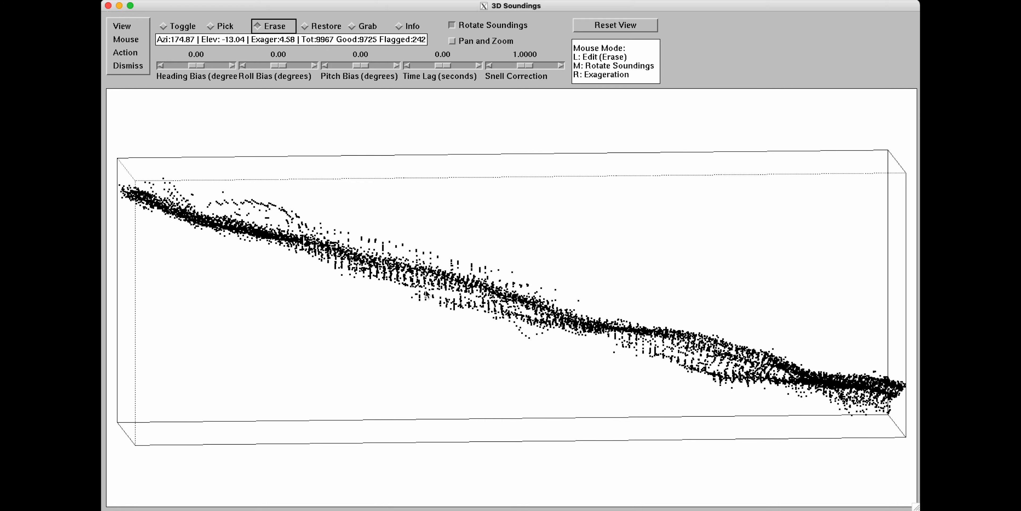
Erase the outliers above the seafloor looking end-on at about azimuth 90°, and close the 3D soundings after checking them from another angle.
{"action": "middle_click_drag", "start_coordinate": [516, 342], "coordinate": [438, 380]}
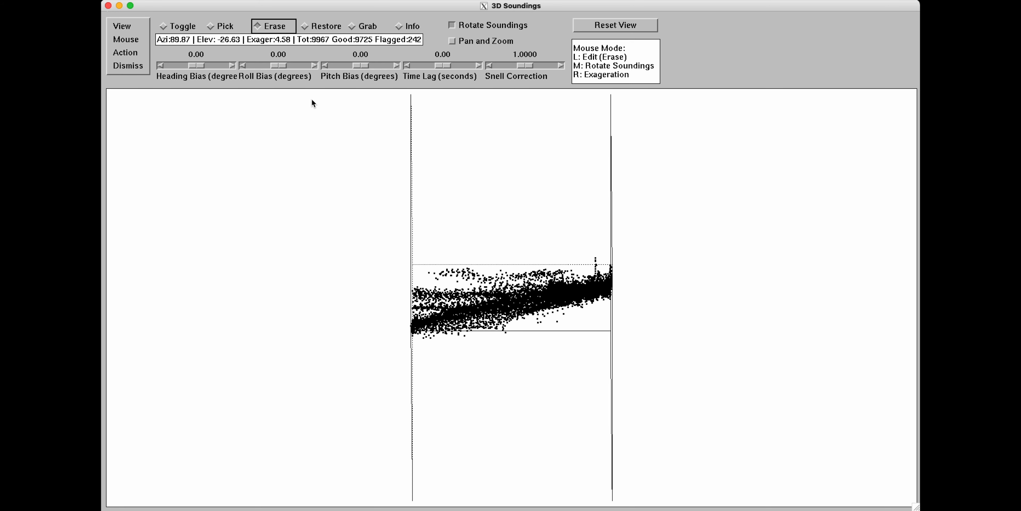
{"action": "mouse_move", "coordinate": [566, 260]}
{"action": "left_mouse_down"}
{"action": "mouse_move", "coordinate": [512, 276]}
{"action": "mouse_move", "coordinate": [433, 272]}
{"action": "mouse_move", "coordinate": [485, 278]}
{"action": "mouse_move", "coordinate": [597, 260]}
{"action": "mouse_move", "coordinate": [534, 274]}
{"action": "left_mouse_up"}
{"action": "middle_click_drag", "start_coordinate": [364, 319], "coordinate": [637, 413]}
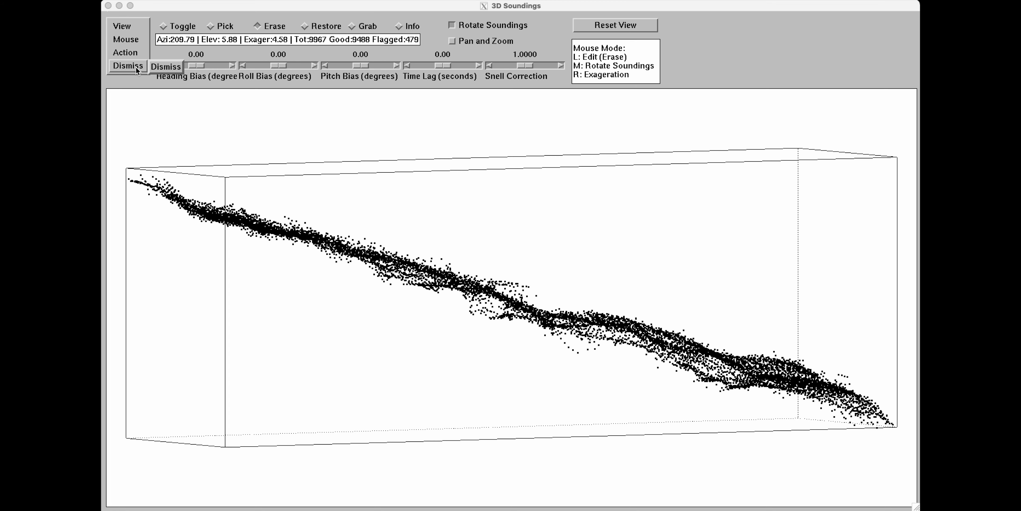
{"action": "left_click", "coordinate": [165, 67]}
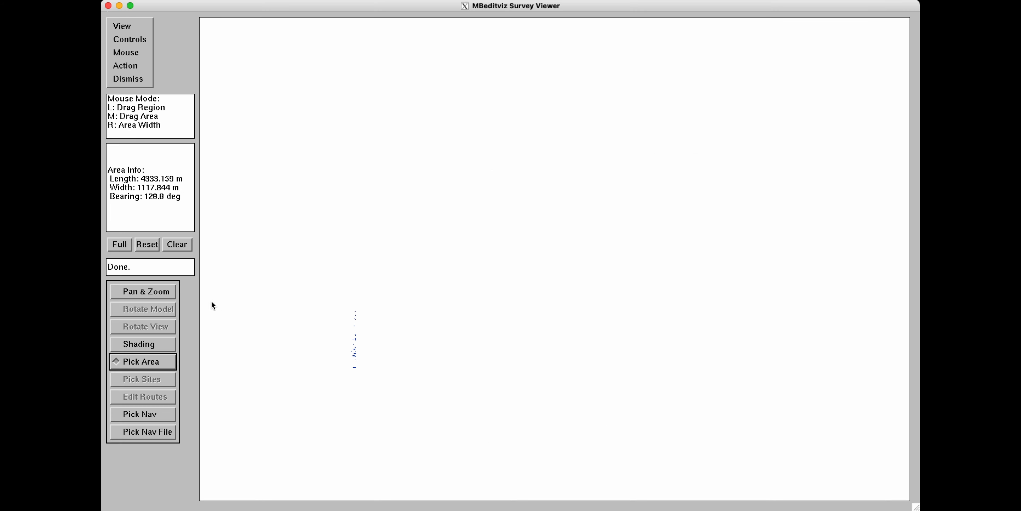
Clear the picked area from the survey map and turn off the navigation tracks.
{"action": "left_click", "coordinate": [177, 244]}
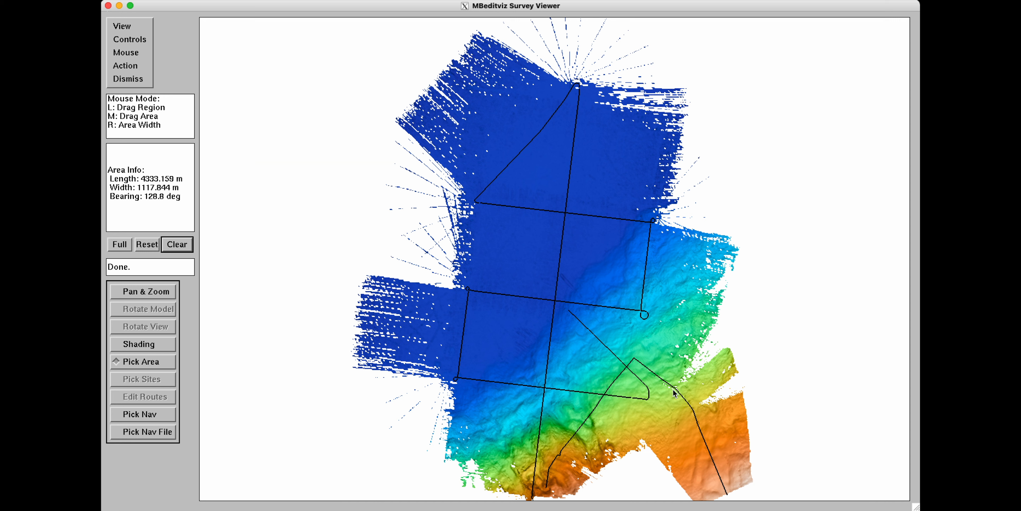
{"action": "left_click", "coordinate": [139, 31]}
{"action": "left_click", "coordinate": [192, 205]}
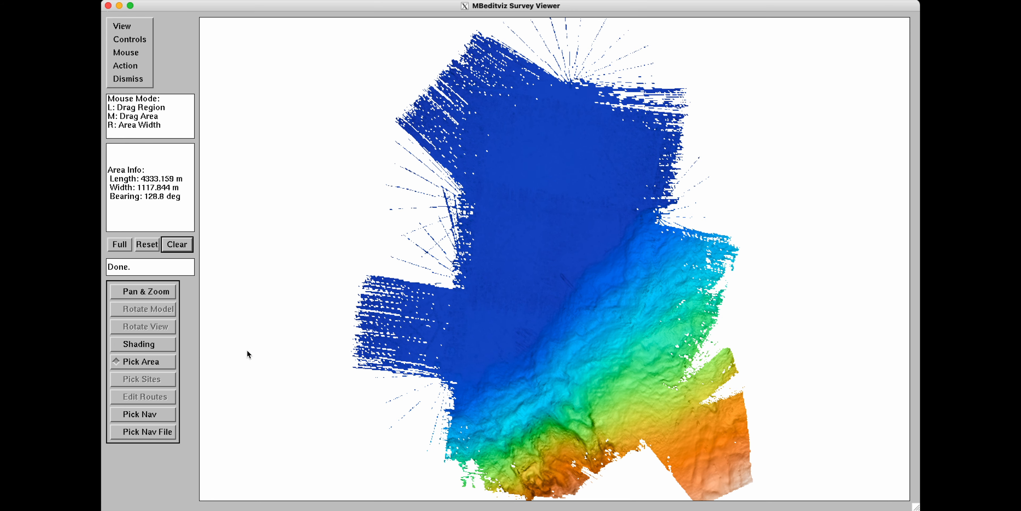
Run the survey map action that brings up the MBeditviz window with the list of loaded swath files.
{"action": "left_click", "coordinate": [133, 66]}
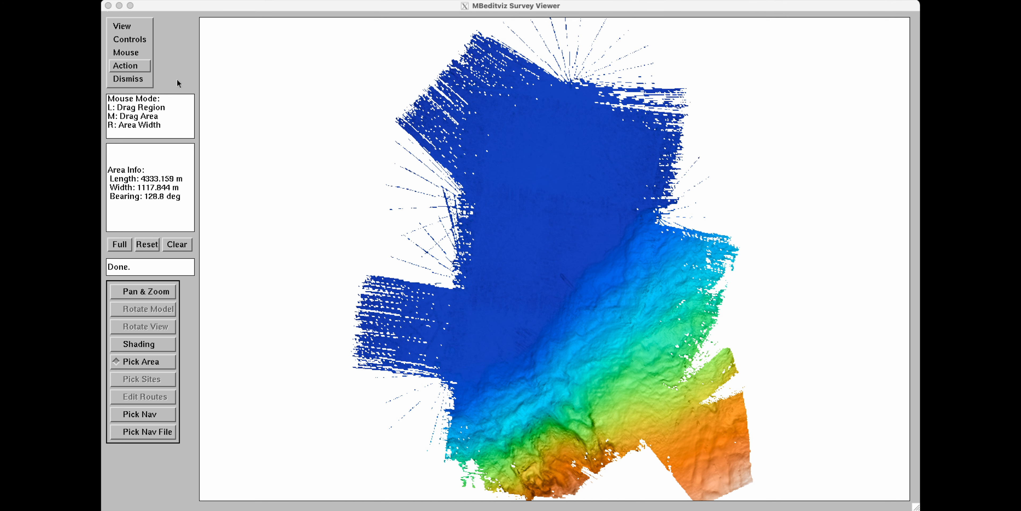
{"action": "left_click", "coordinate": [178, 80]}
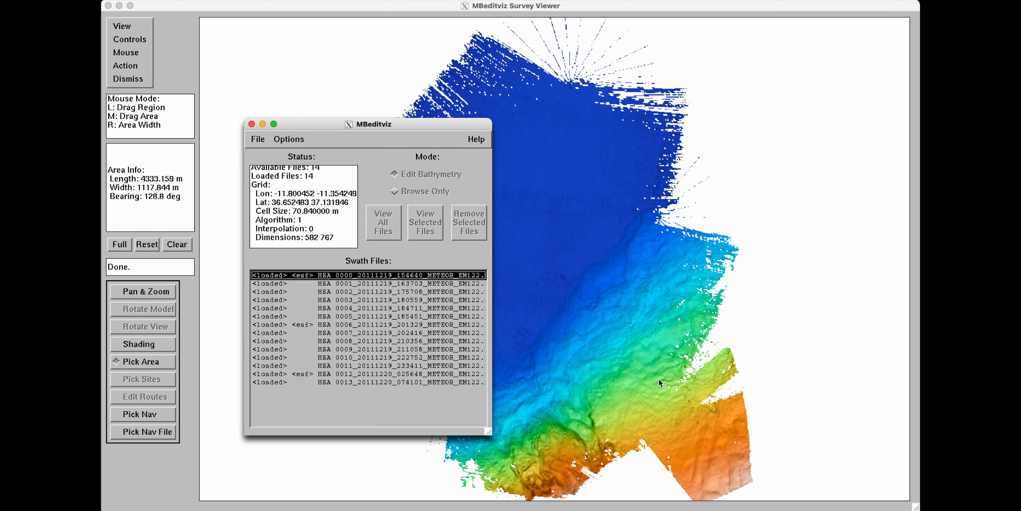